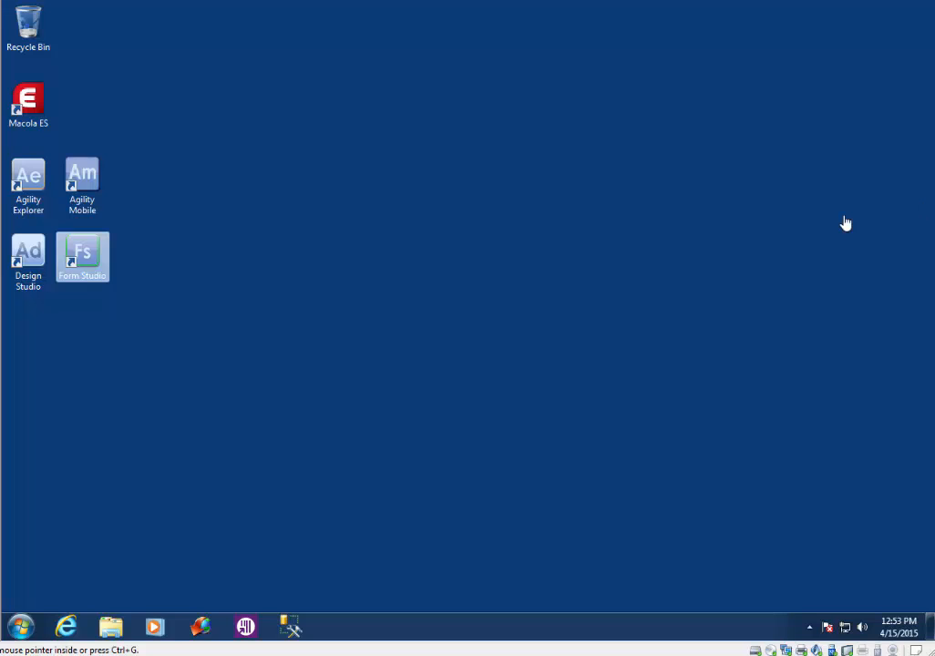
# Step: Start Form Studio, log in to company database 001, and open the IM Receipt form of the WiSys Form Studio Training project
pyautogui.click(87, 254)
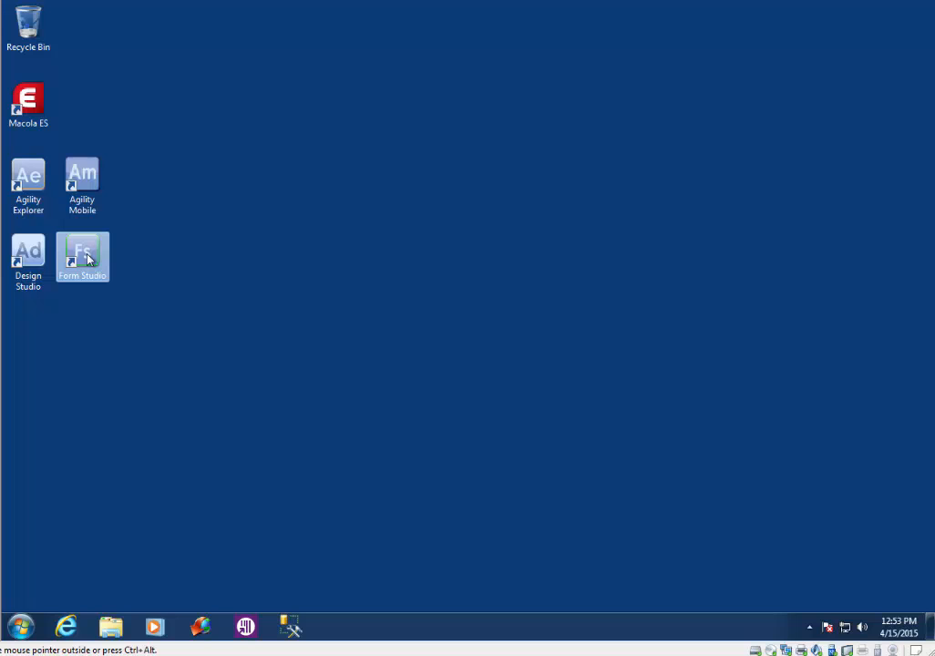
pyautogui.doubleClick(86, 260)
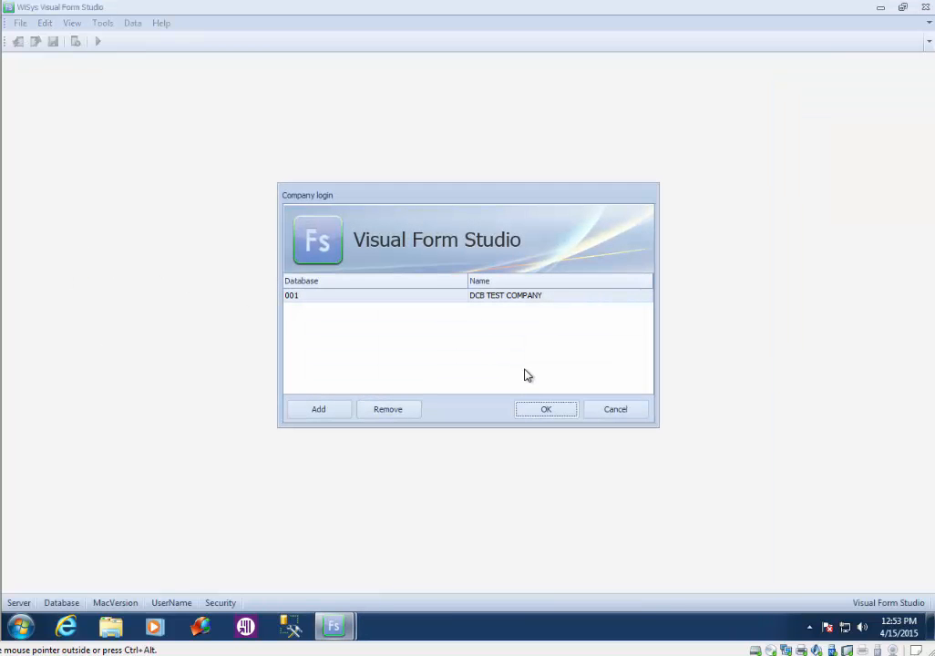
pyautogui.click(544, 409)
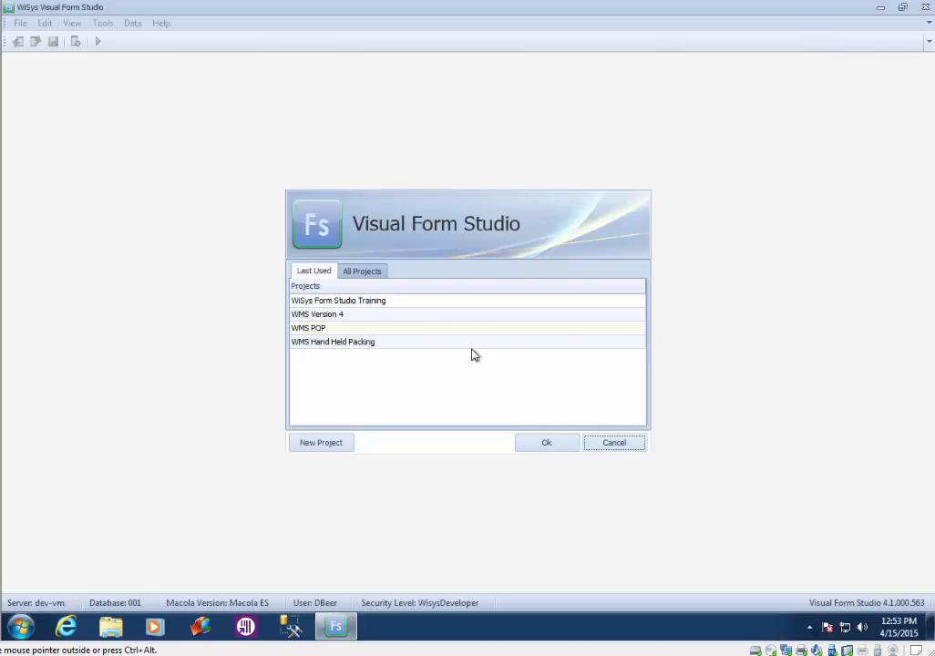
pyautogui.doubleClick(330, 301)
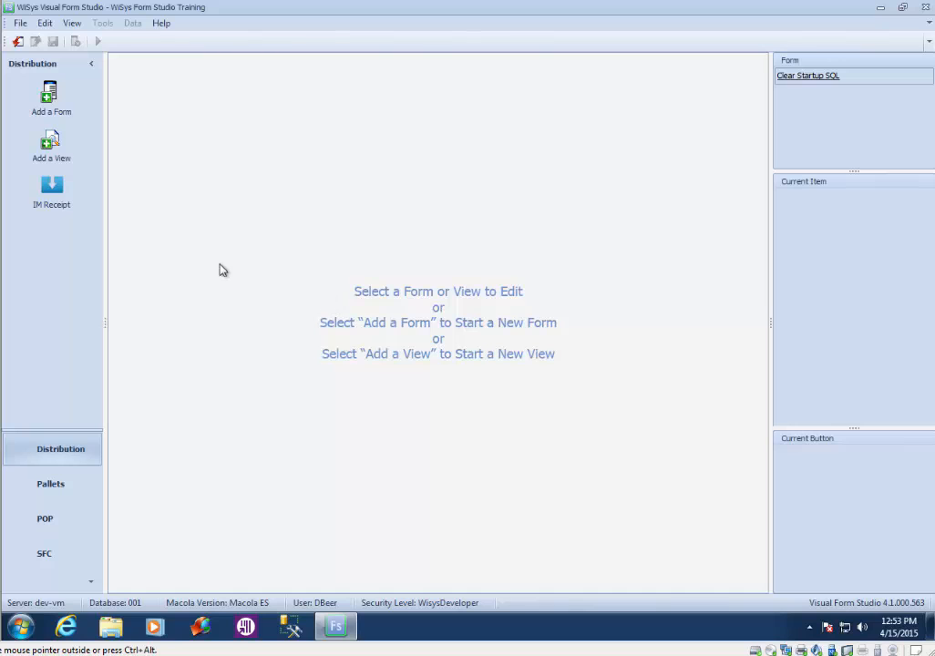
pyautogui.click(57, 206)
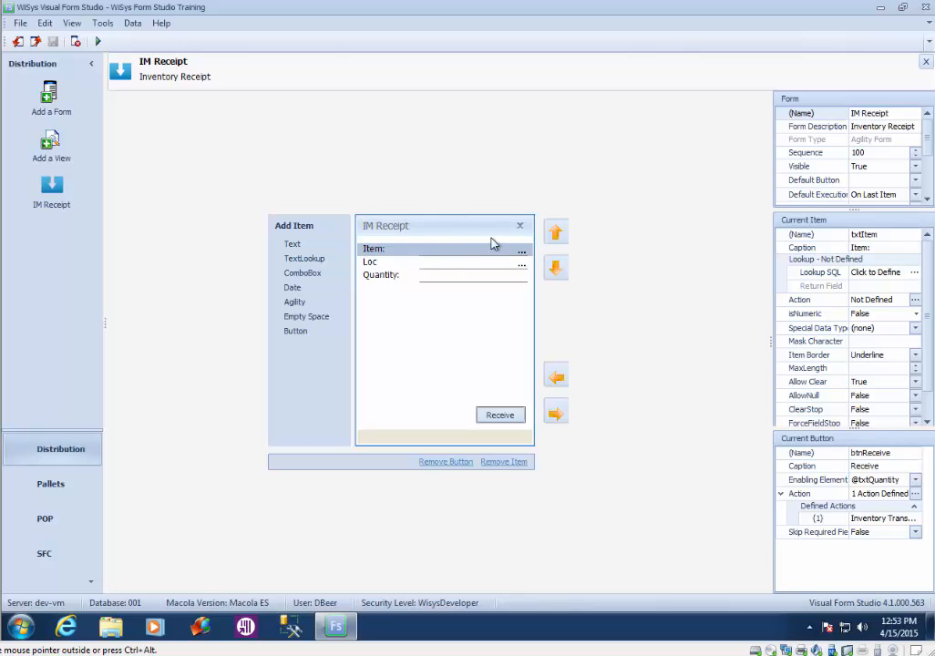
# Step: Copy the IM Receipt form as "IM Receipt L7" with the Administrator security level, and open the copied form
pyautogui.click(46, 25)
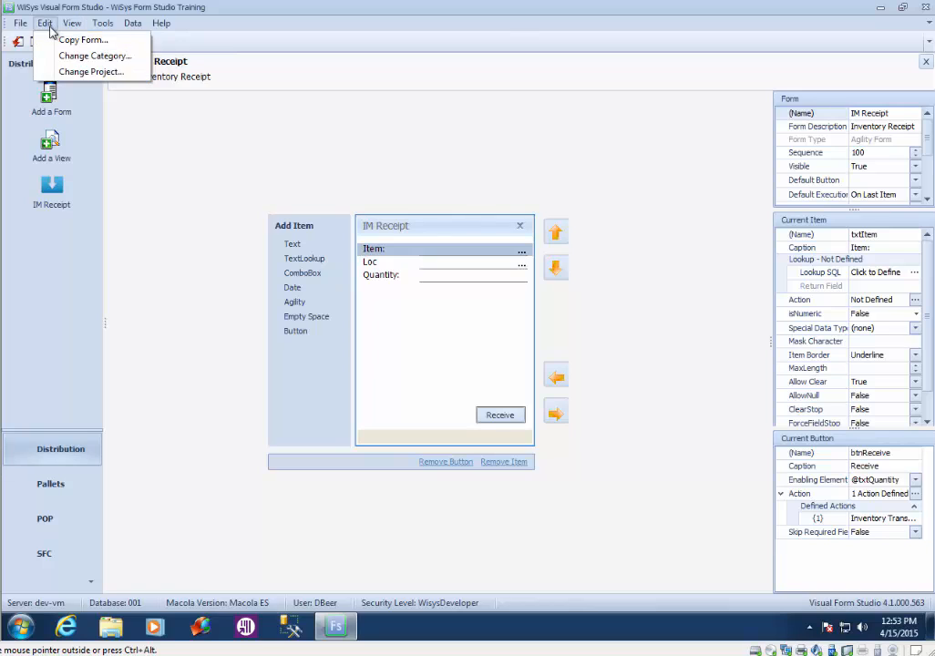
pyautogui.click(65, 43)
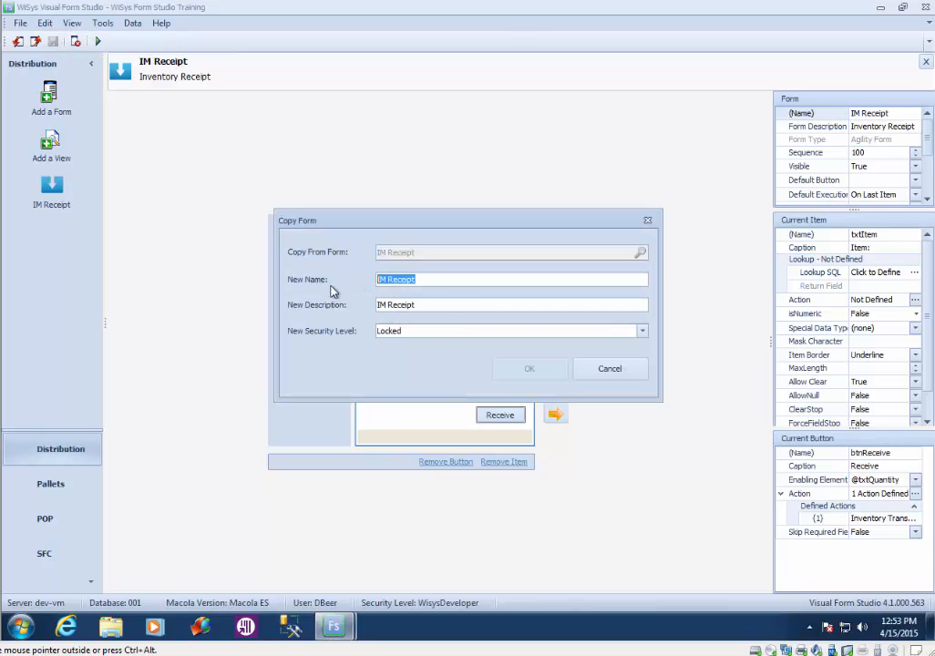
pyautogui.click(454, 279)
pyautogui.press('Tab')
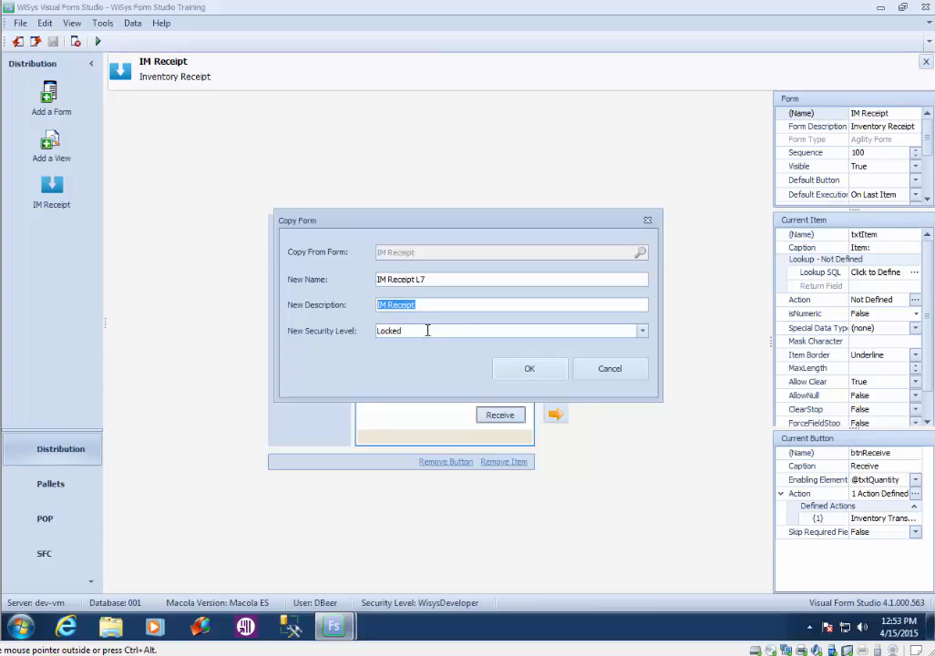
pyautogui.press('Tab')
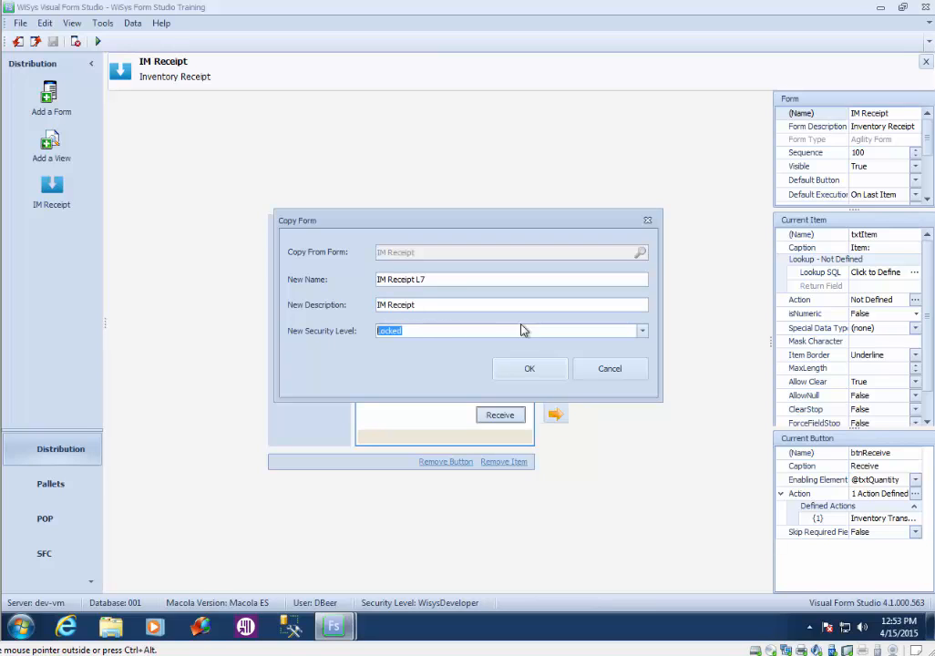
pyautogui.click(641, 333)
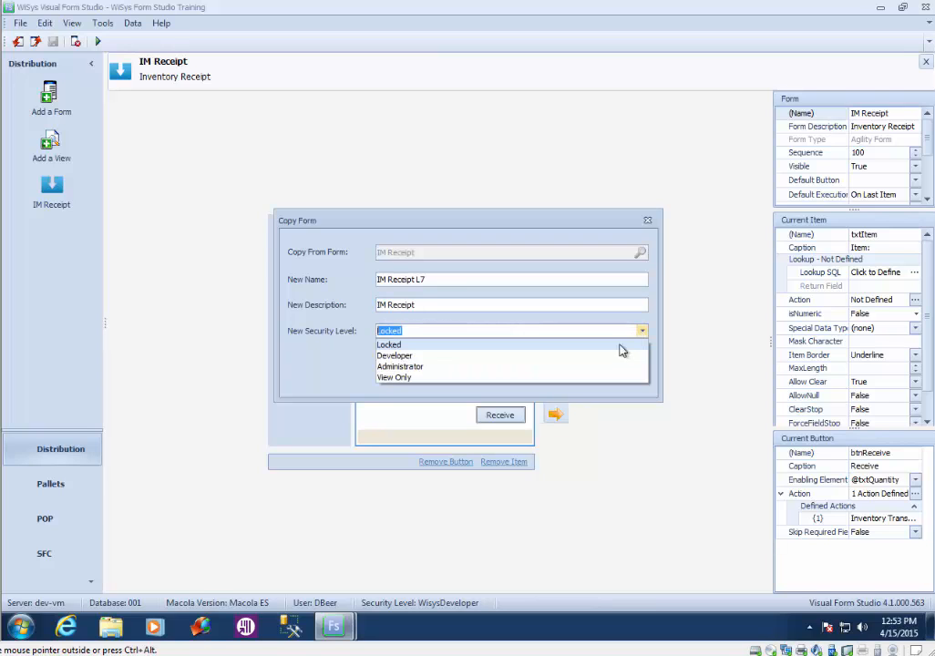
pyautogui.click(609, 364)
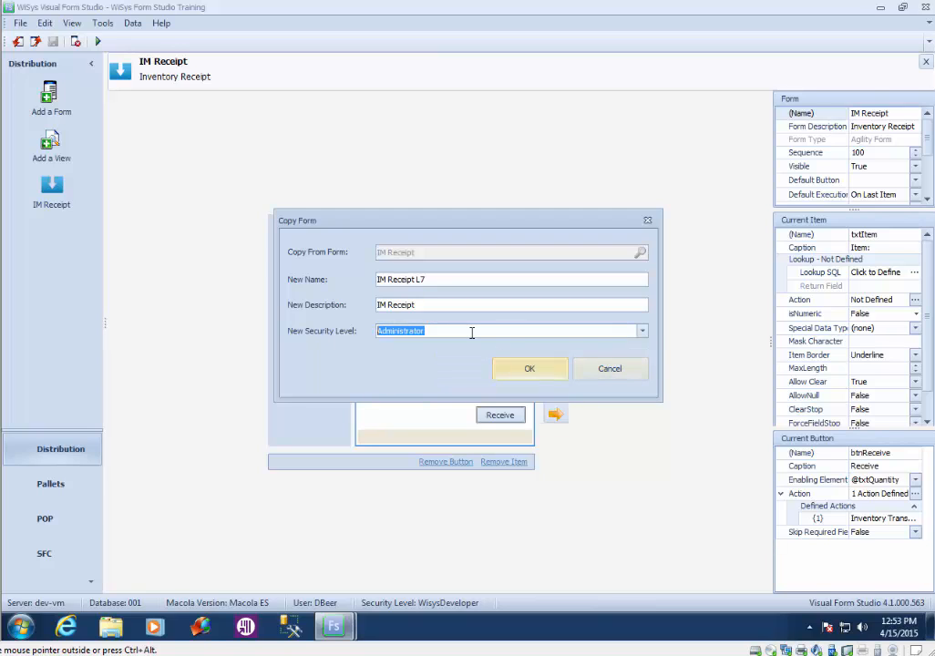
pyautogui.click(525, 370)
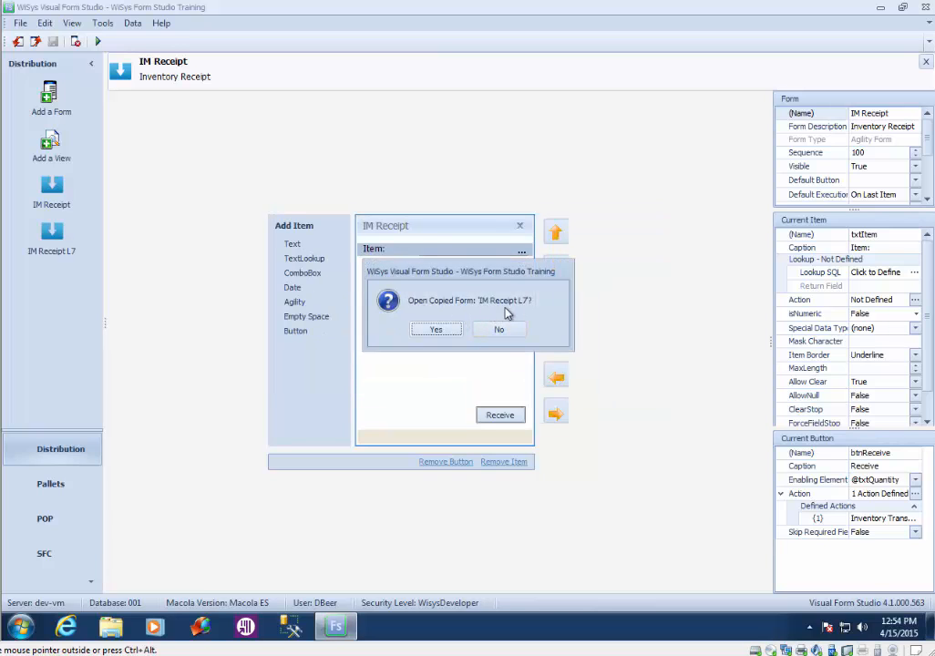
pyautogui.click(441, 331)
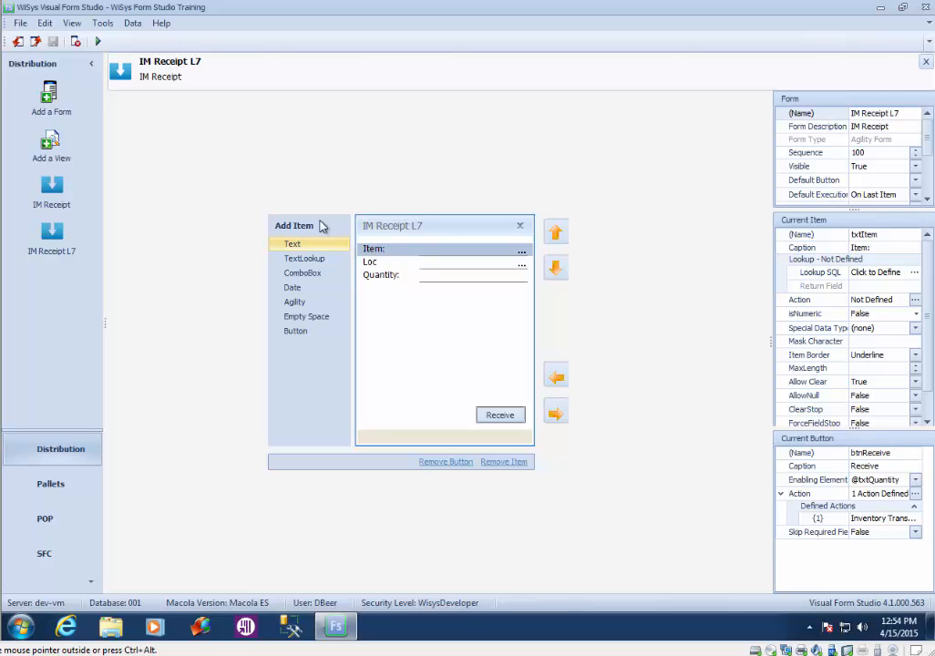
# Step: Export the IM Receipt L7 form as an XML file named "IM Receipt L7" in the Form Backups folder
pyautogui.click(35, 43)
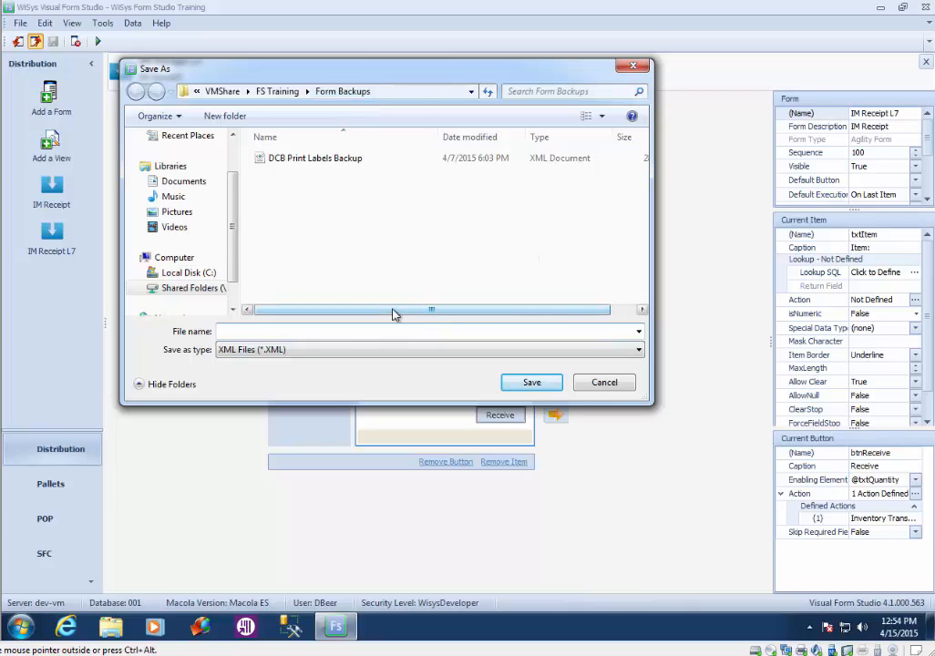
pyautogui.write('IM Receipt L7')
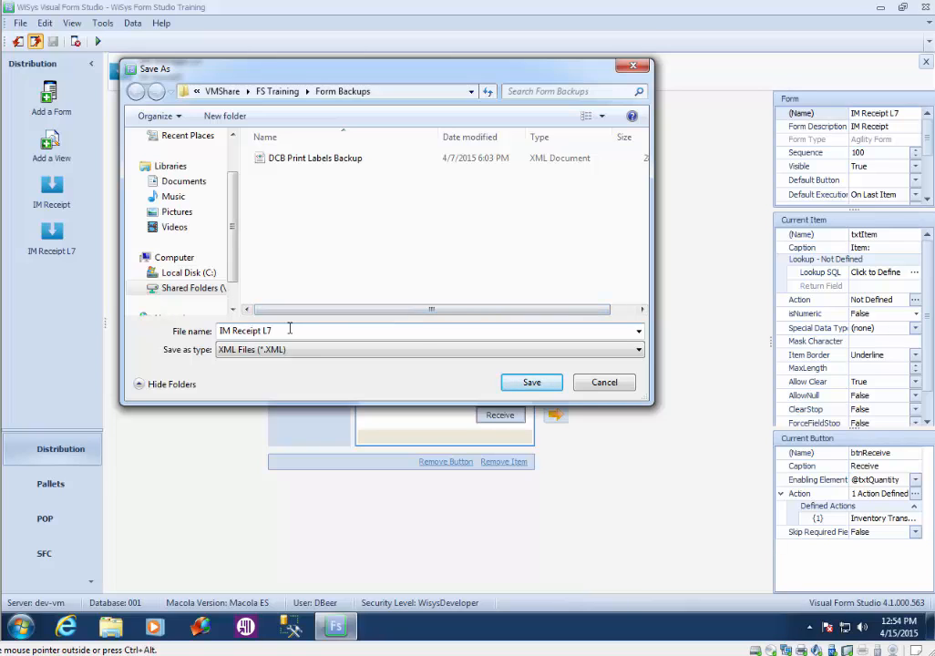
pyautogui.click(536, 384)
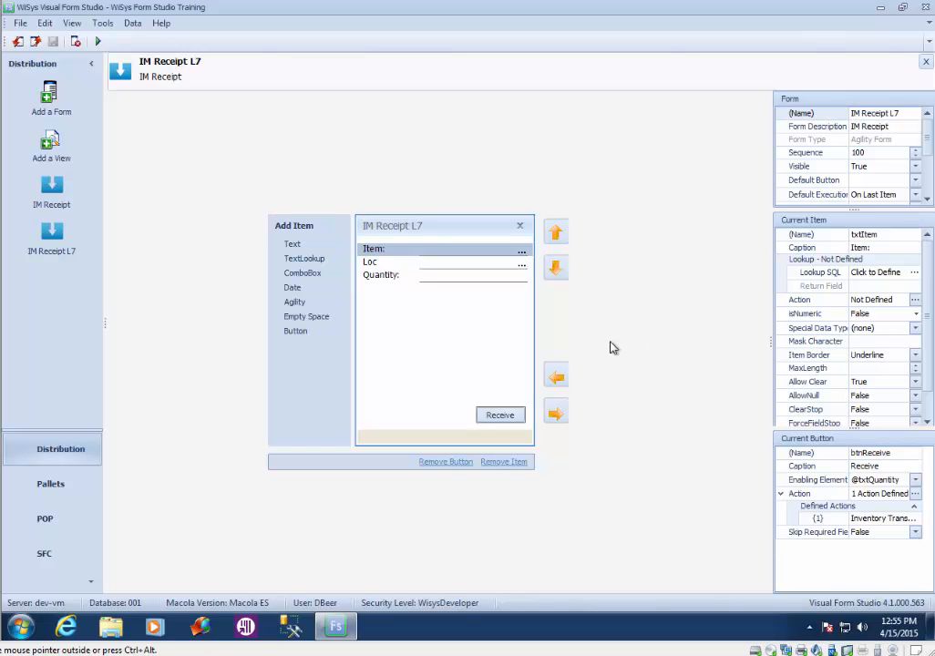
# Step: Switch to Windows Explorer and check the exported IM Receipt L7 file in VMShare > FS Training > Form Backups on the shared drive
pyautogui.click(121, 628)
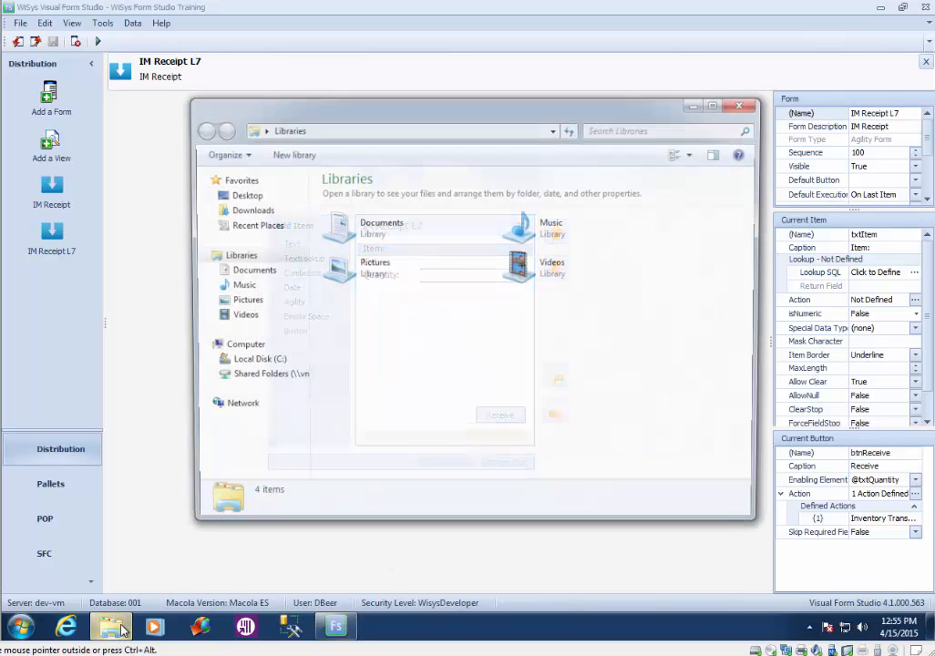
pyautogui.click(269, 383)
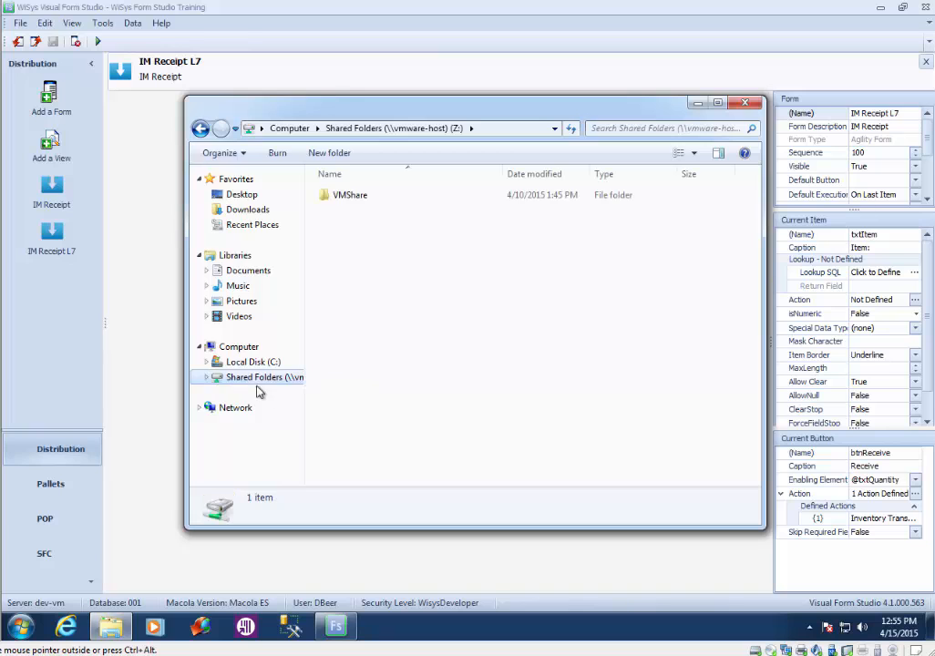
pyautogui.doubleClick(346, 196)
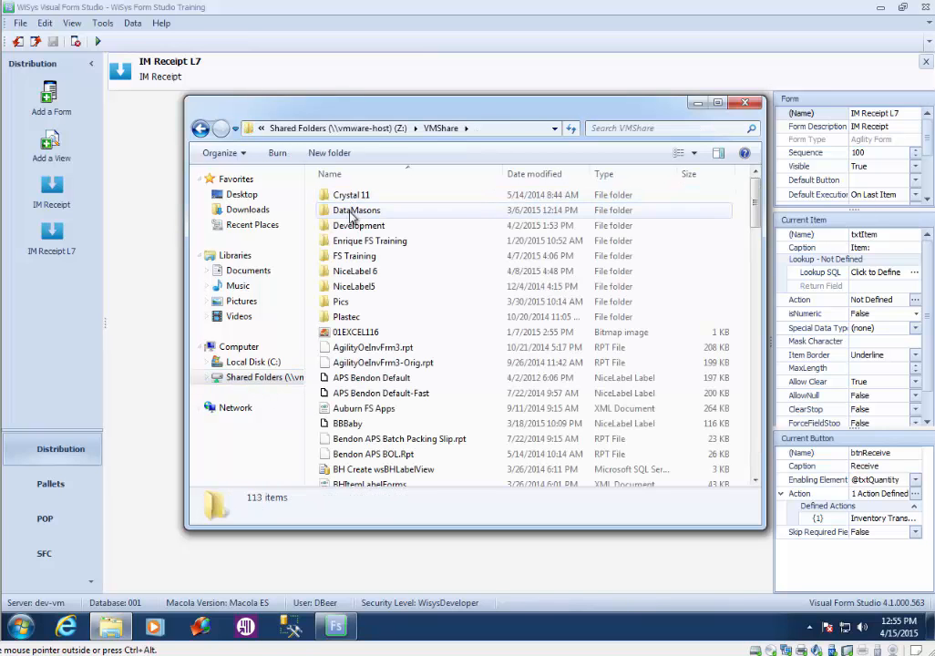
pyautogui.doubleClick(376, 259)
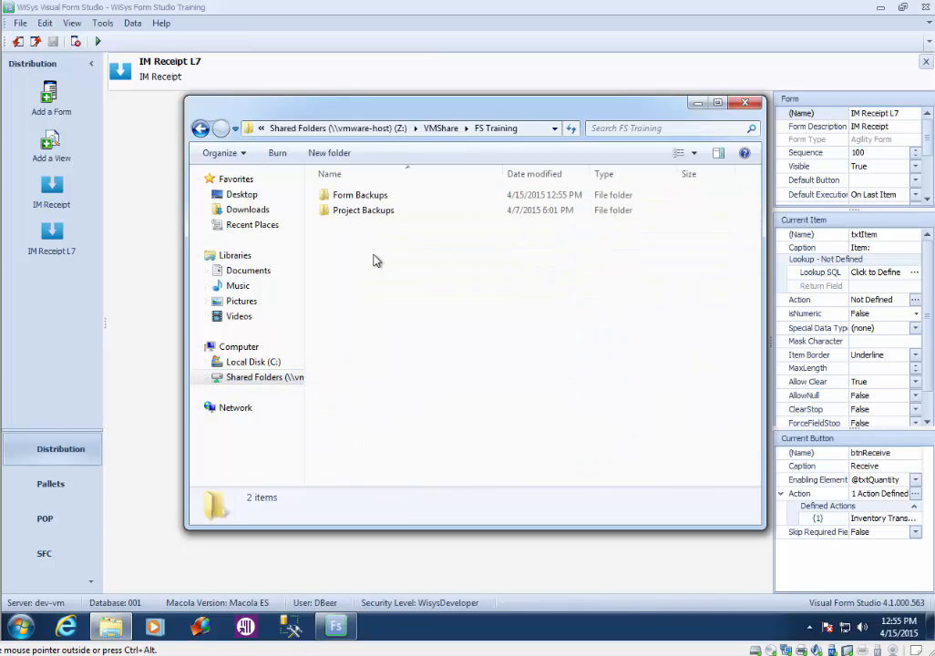
pyautogui.click(369, 201)
pyautogui.doubleClick(369, 199)
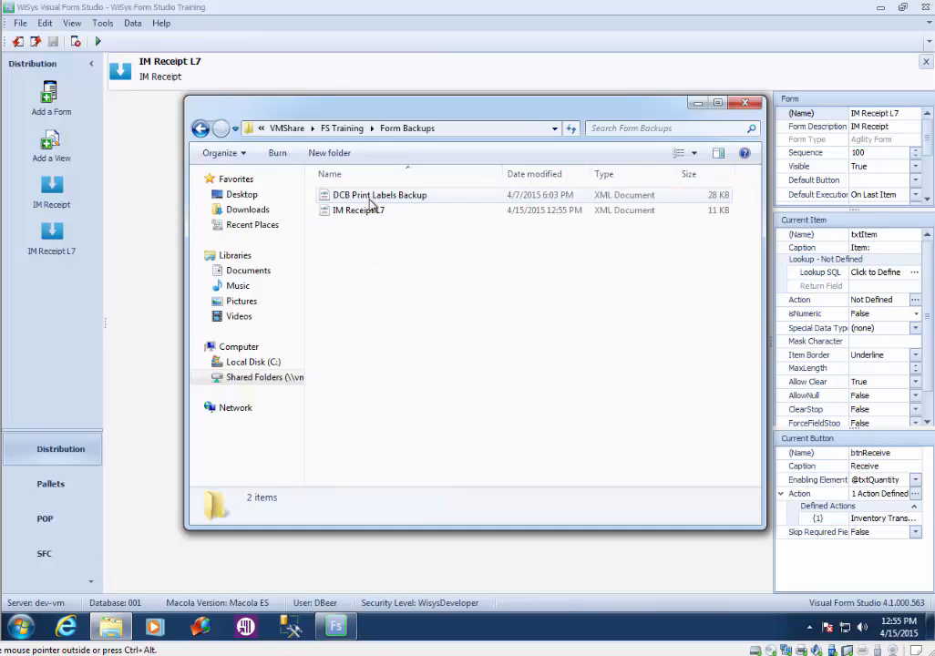
pyautogui.click(375, 215)
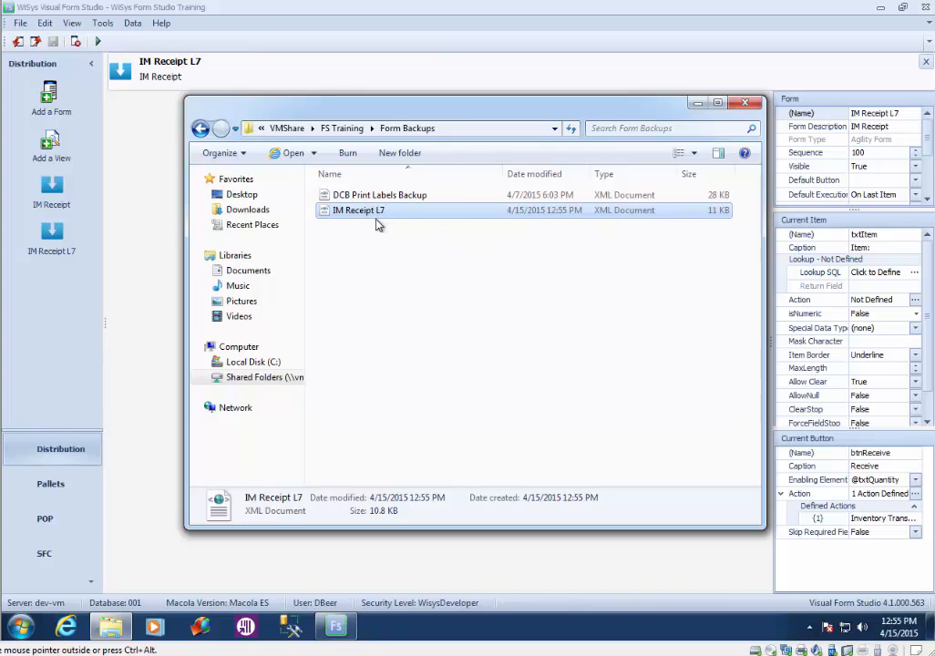
pyautogui.click(749, 107)
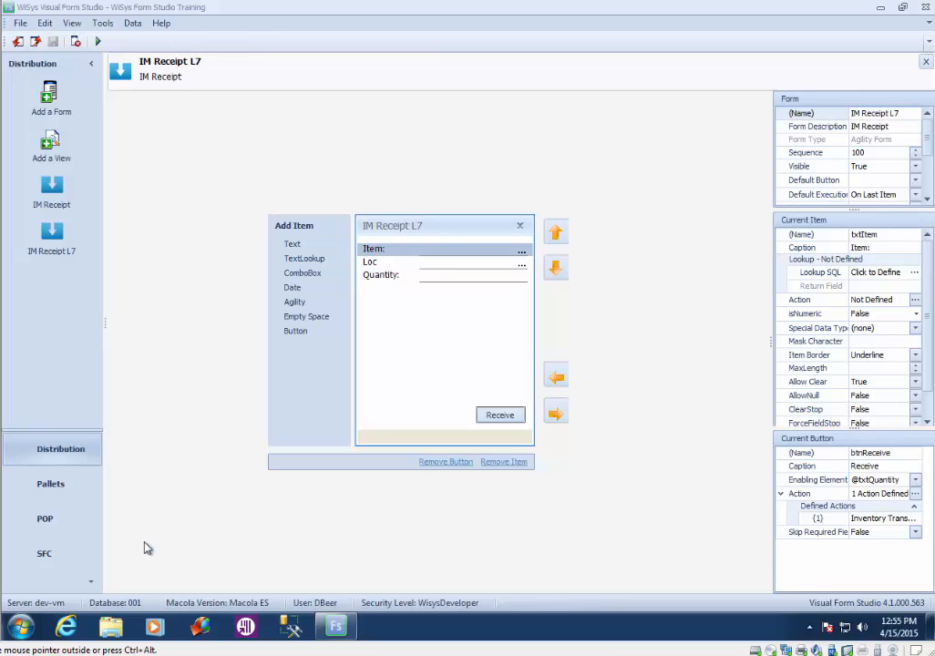
# Step: In Windows Explorer, check the IM Receipt L7 backup under AppData\Roaming\Wisys\Agility\FormBackup in the current user's profile on drive C
pyautogui.click(111, 627)
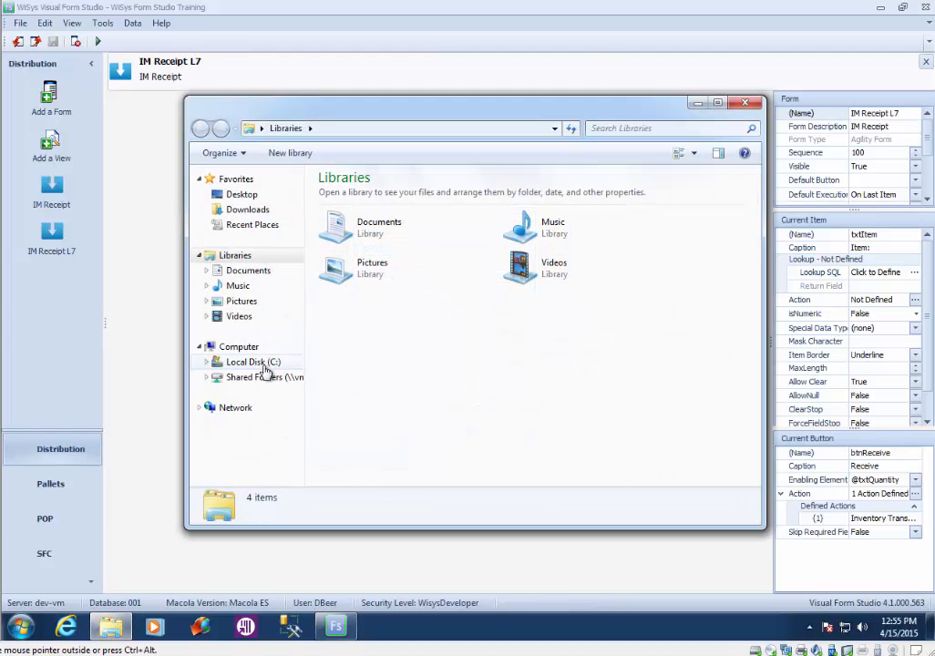
pyautogui.click(254, 362)
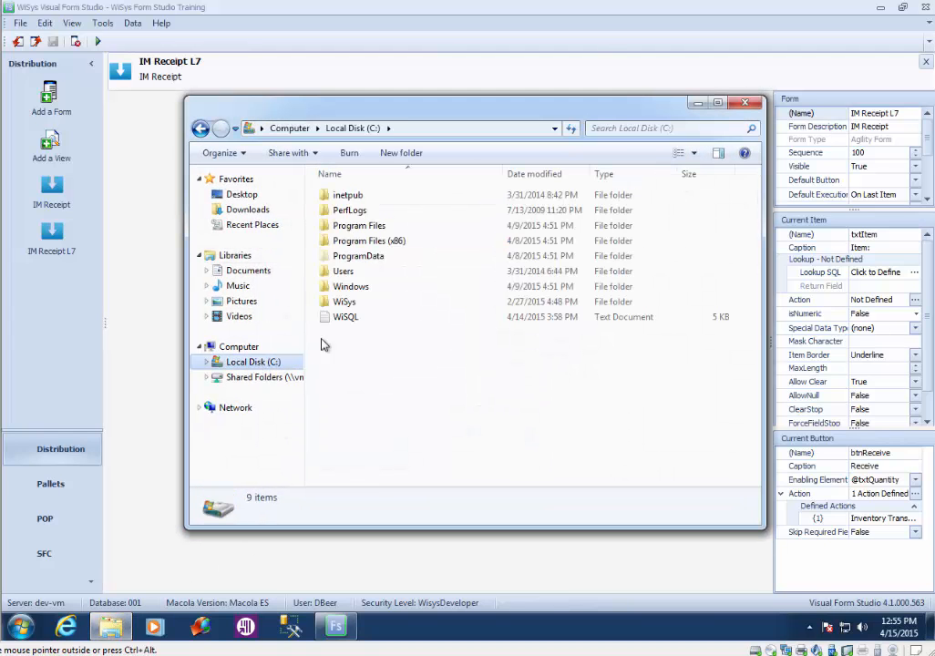
pyautogui.click(351, 271)
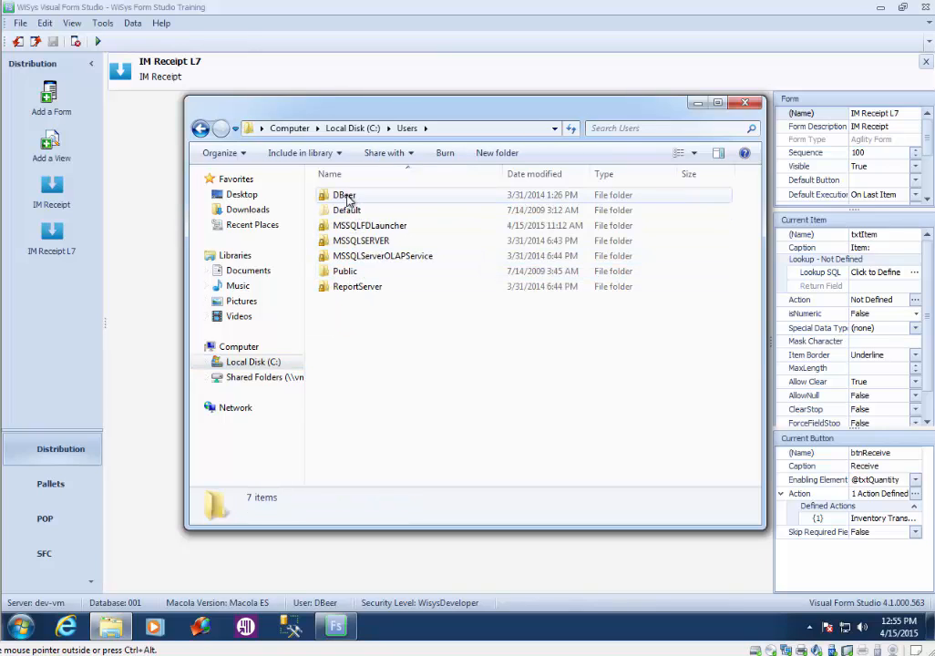
pyautogui.doubleClick(348, 197)
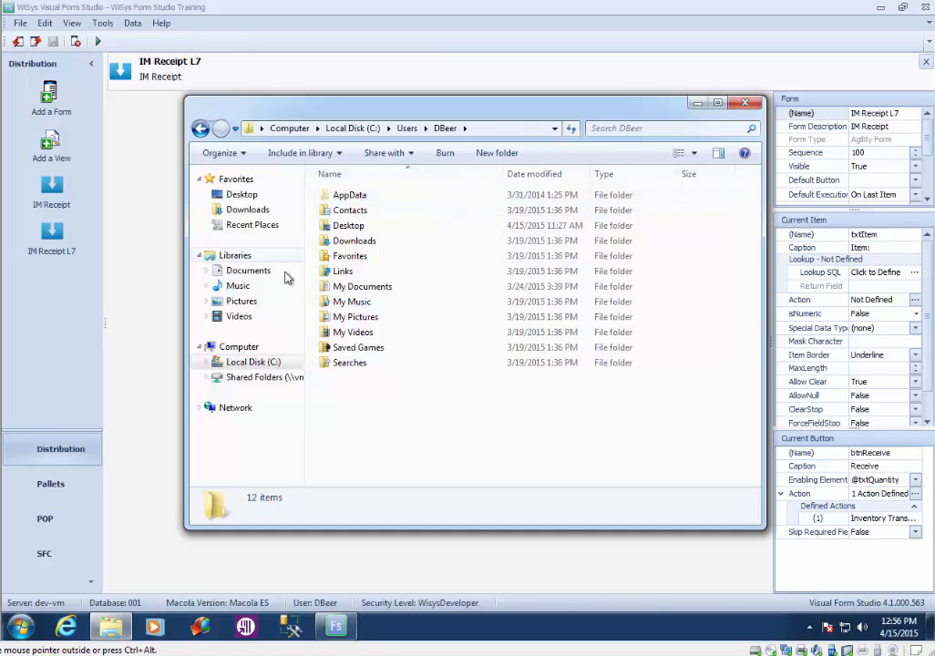
pyautogui.doubleClick(349, 195)
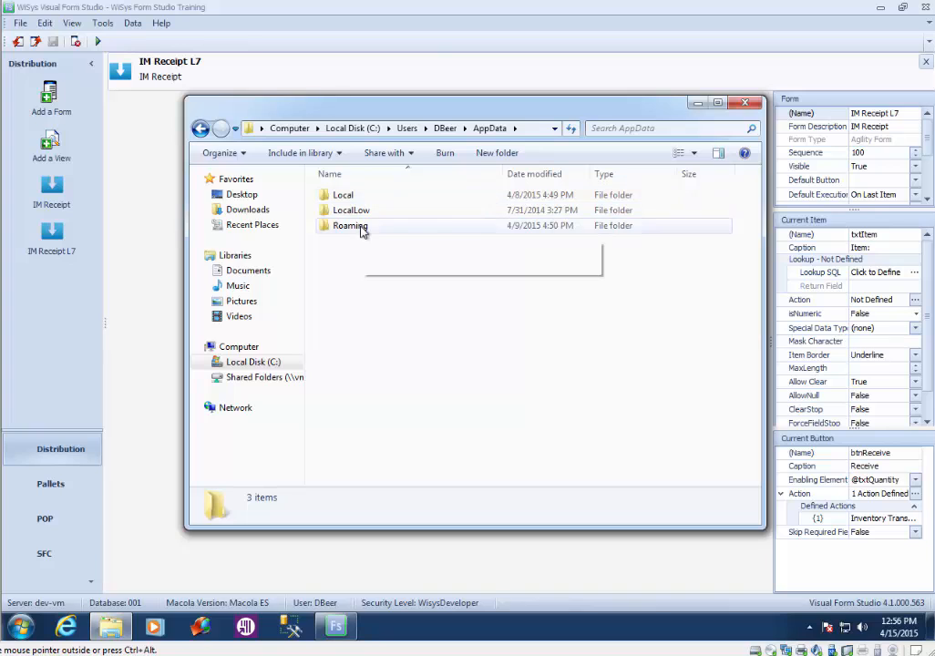
pyautogui.doubleClick(351, 227)
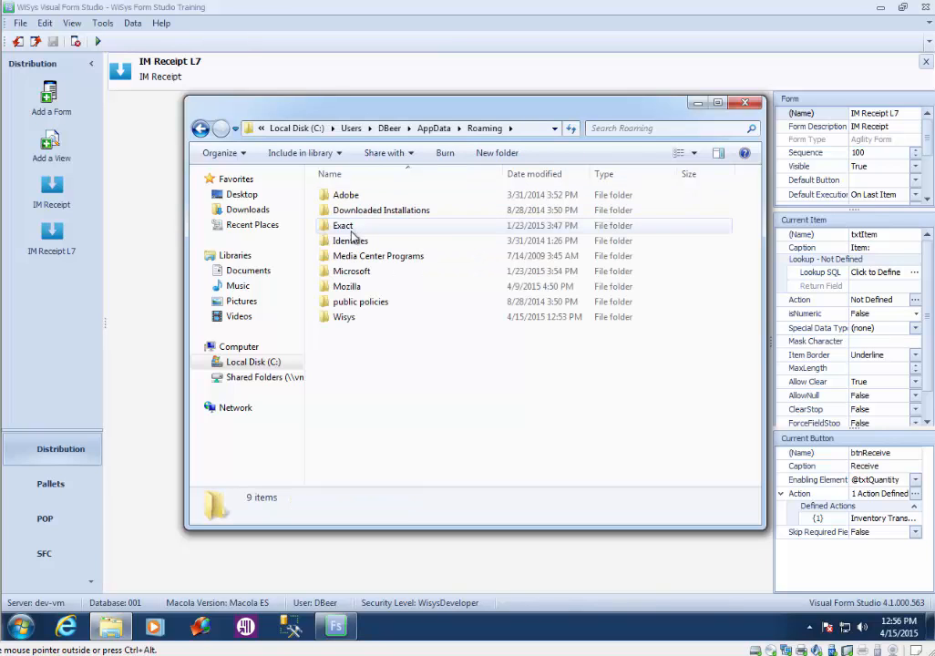
pyautogui.doubleClick(343, 317)
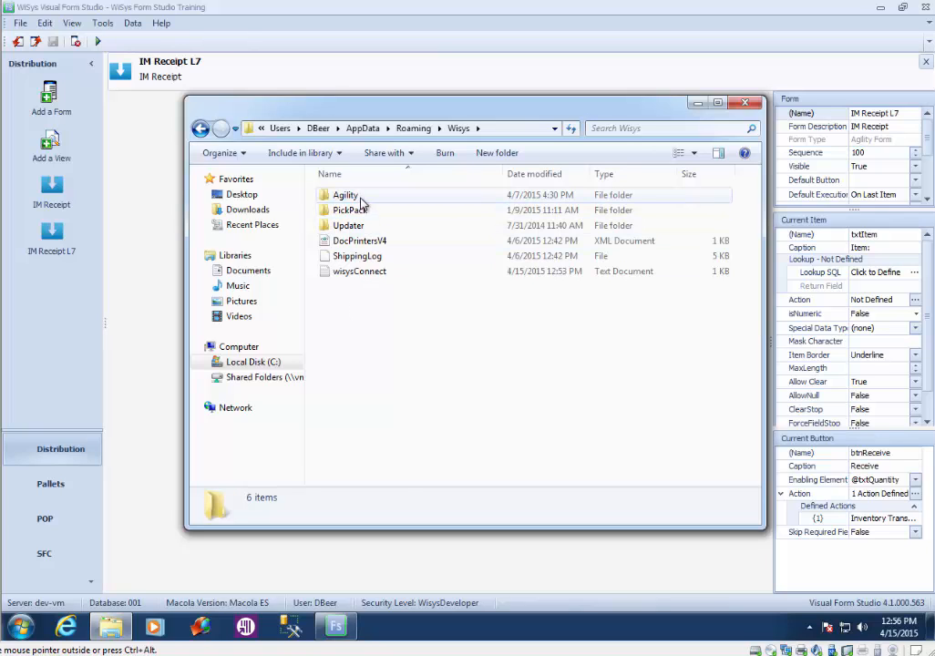
pyautogui.doubleClick(346, 195)
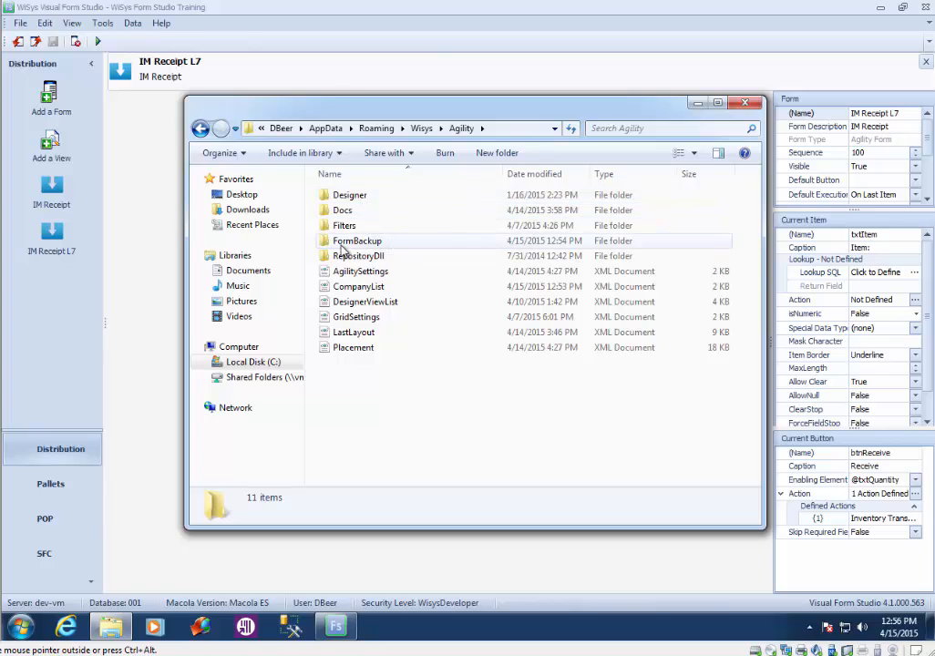
pyautogui.doubleClick(349, 246)
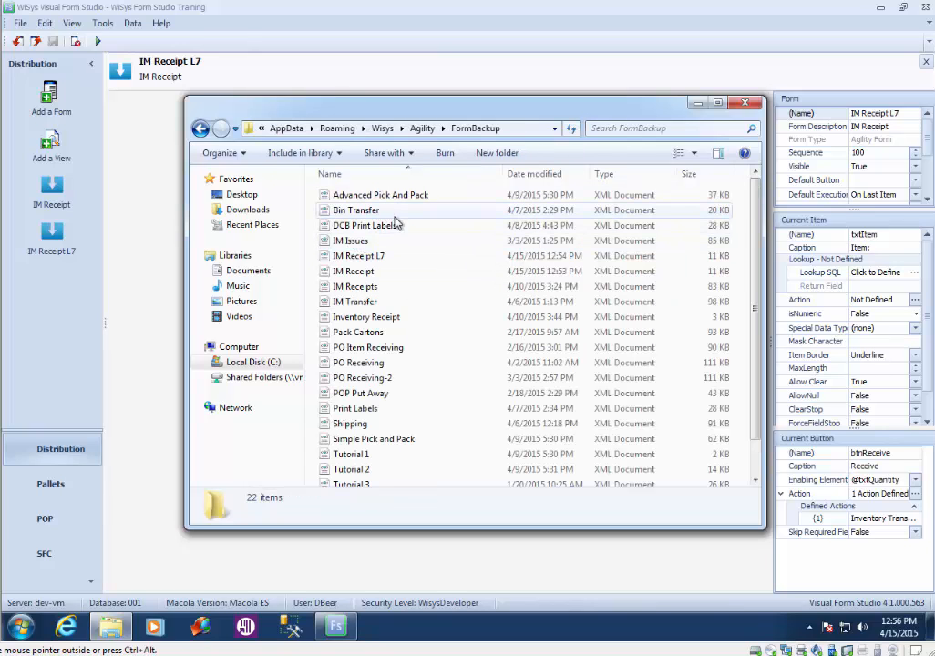
pyautogui.click(359, 263)
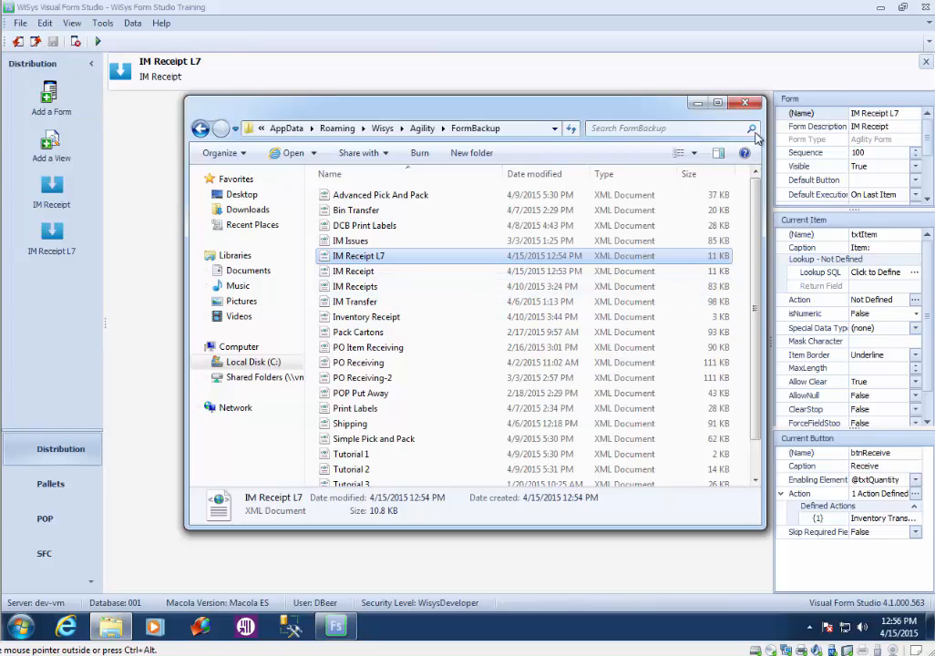
pyautogui.click(747, 104)
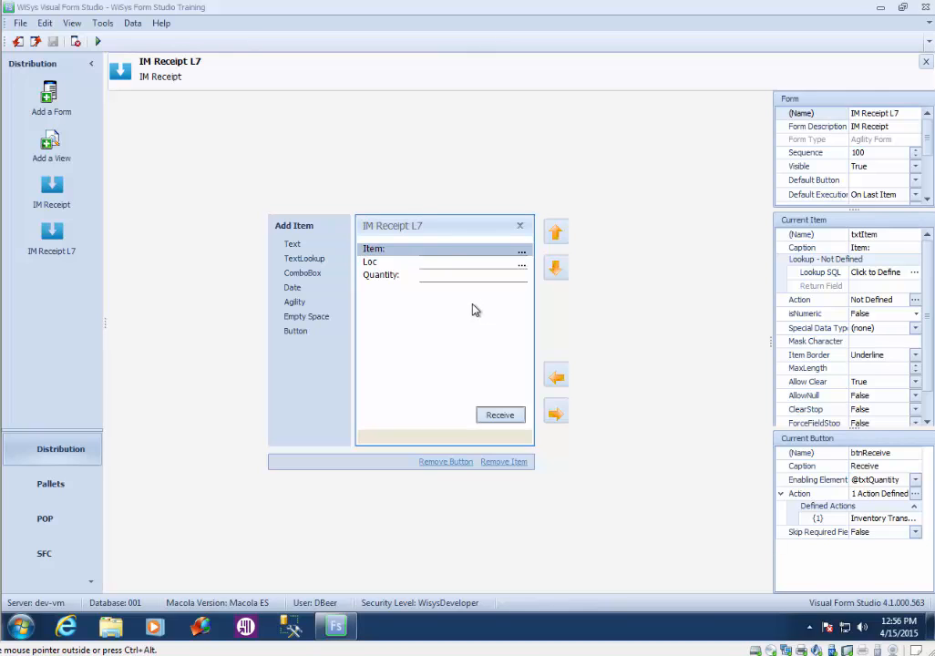
# Step: Import the IM Receipt L7 XML file from the Form Backups folder, updating the existing form of the same name
pyautogui.click(19, 42)
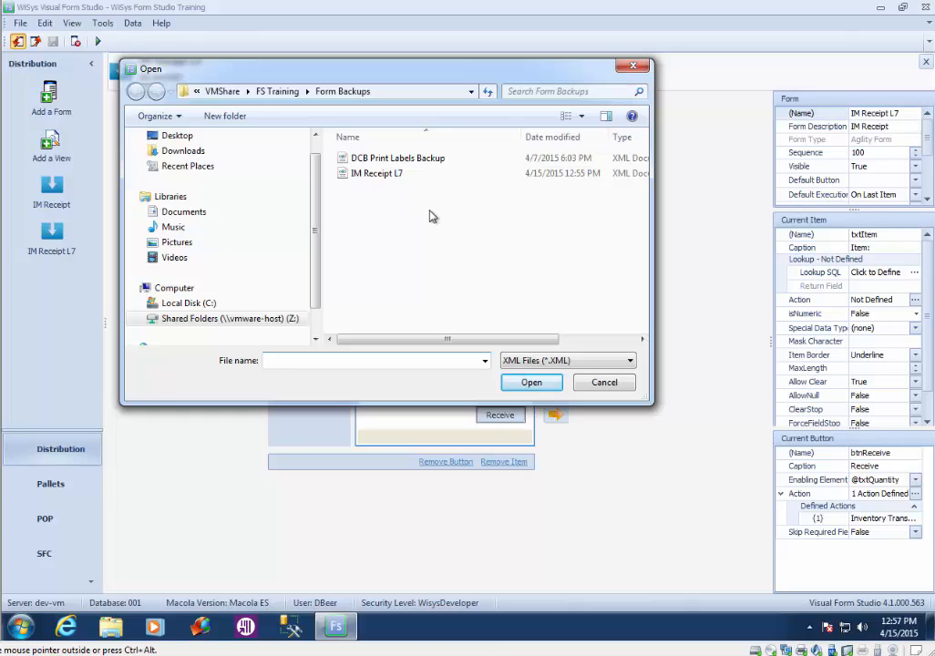
pyautogui.click(377, 175)
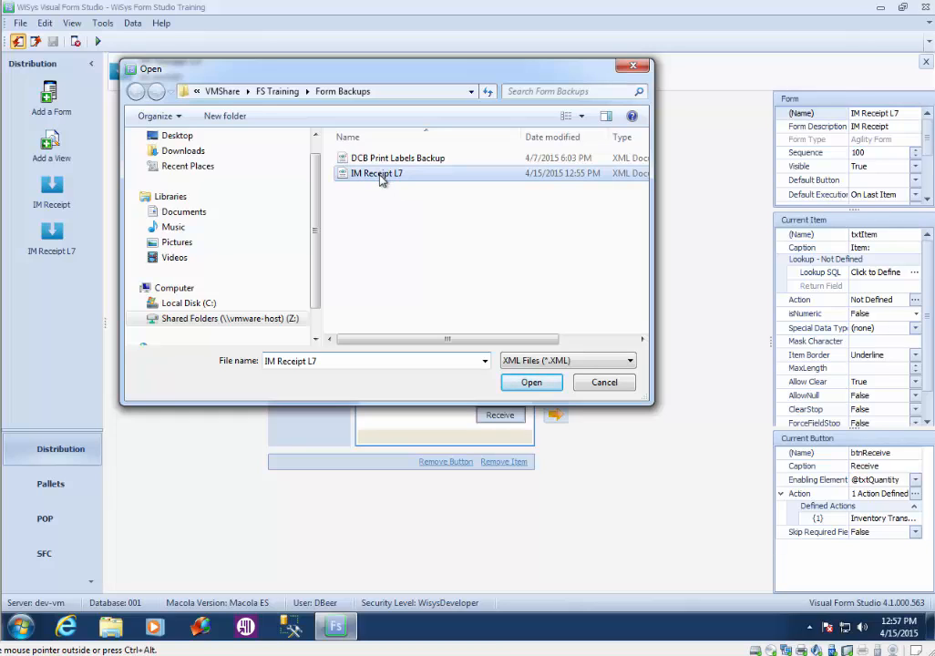
pyautogui.click(543, 387)
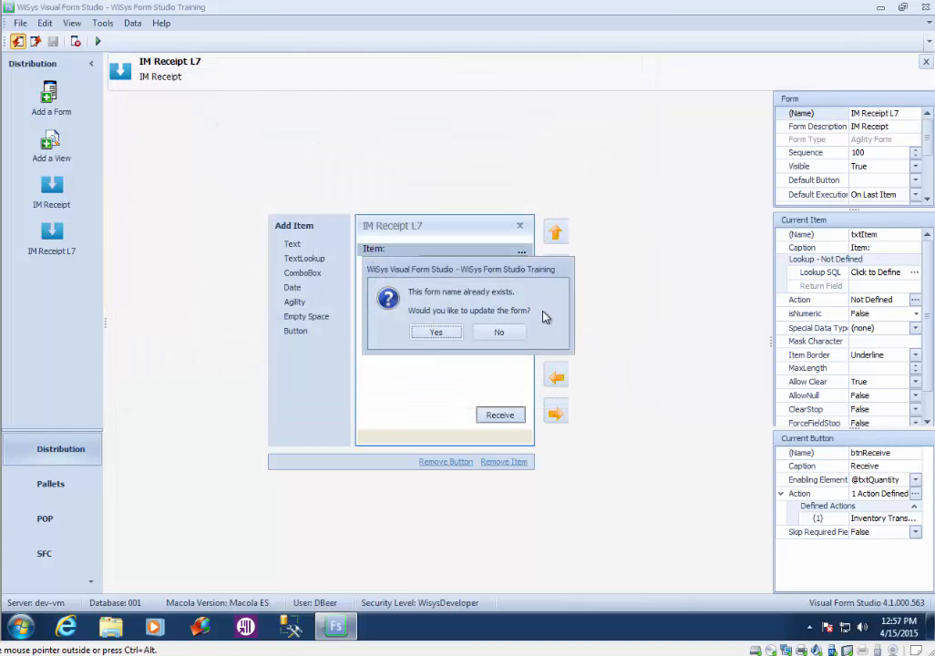
pyautogui.click(437, 332)
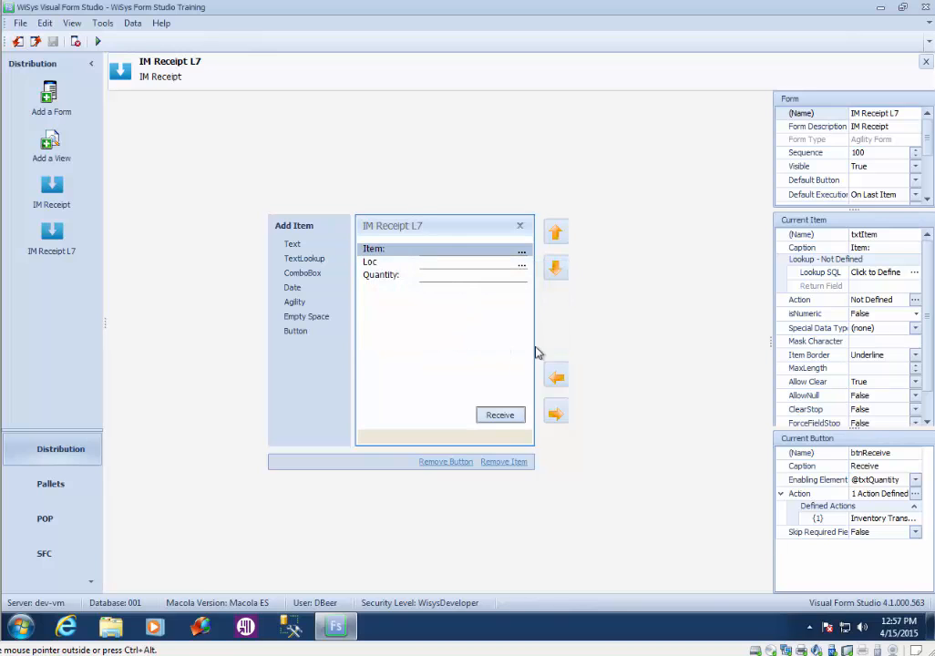